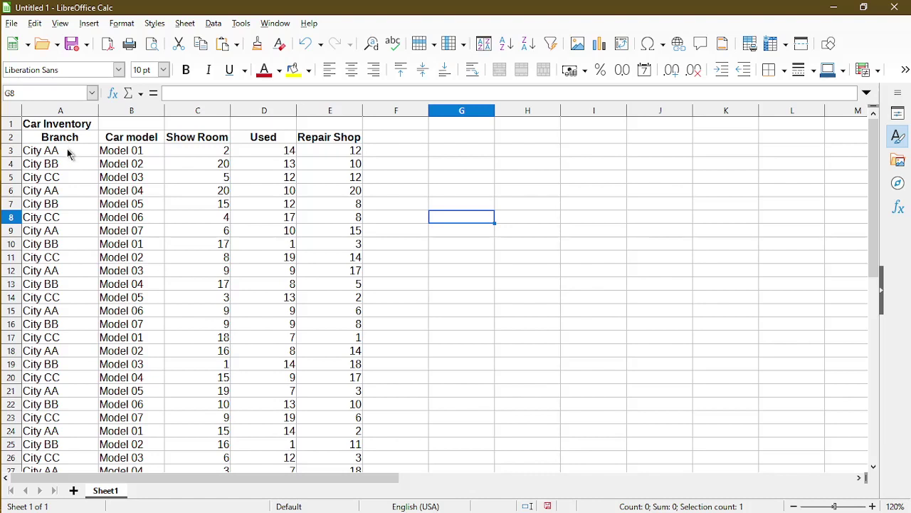
- Change cell A6's branch from City AA to City Aa
left_click(75, 188)
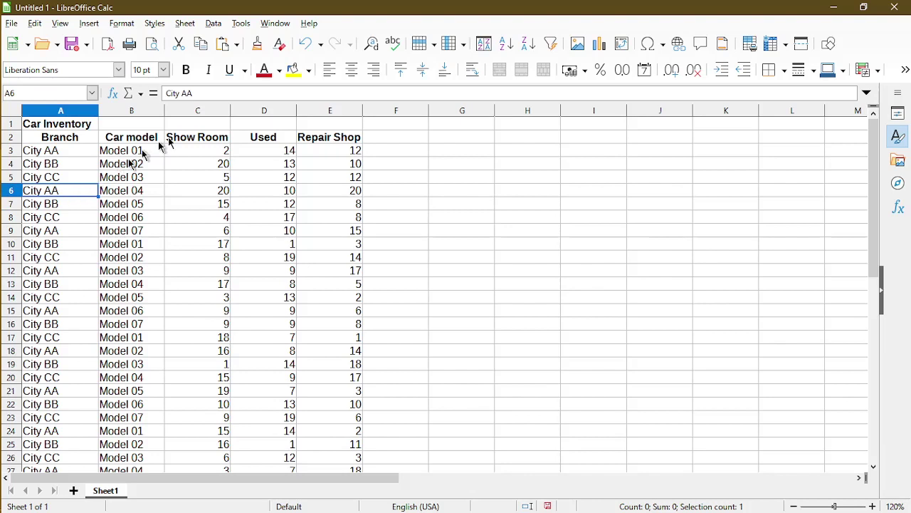
left_click(213, 94)
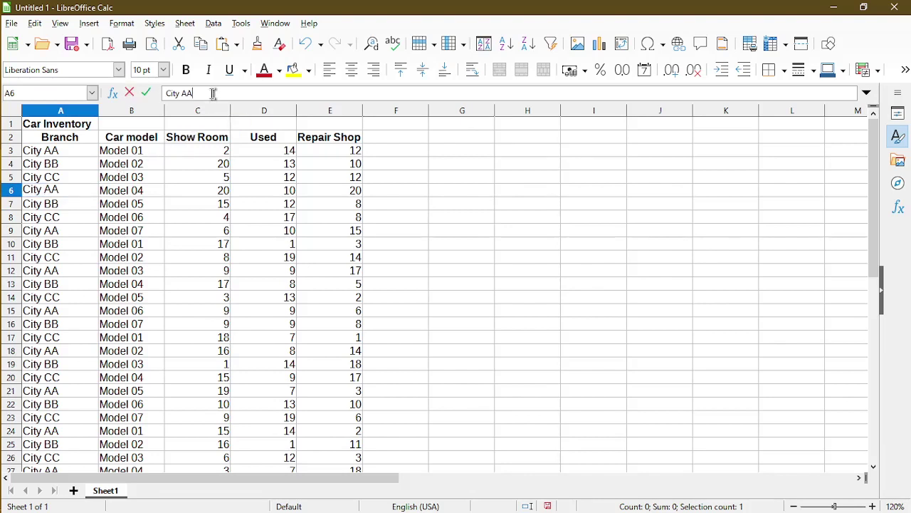
key("BackSpace")
type("a")
key("Return")
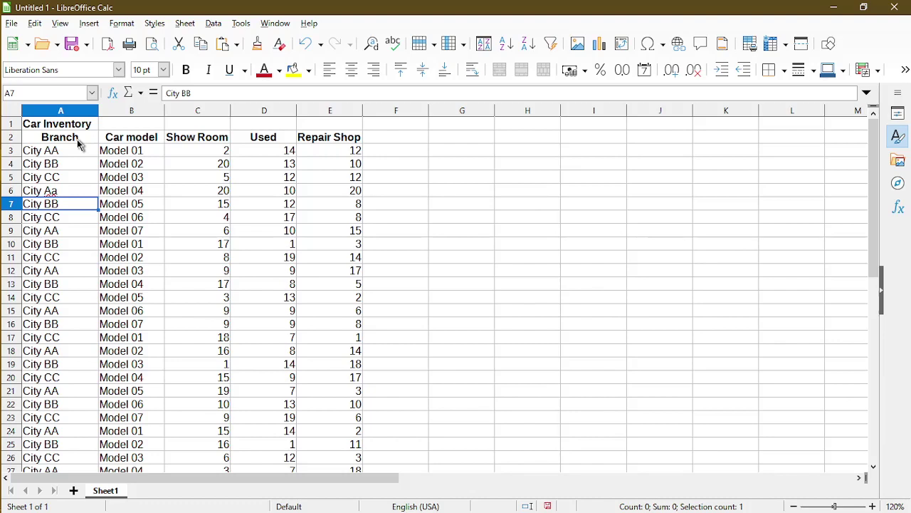
- Select the Branch entries A2:A30 and open the Data menu
left_click_drag(79, 143, 81, 415)
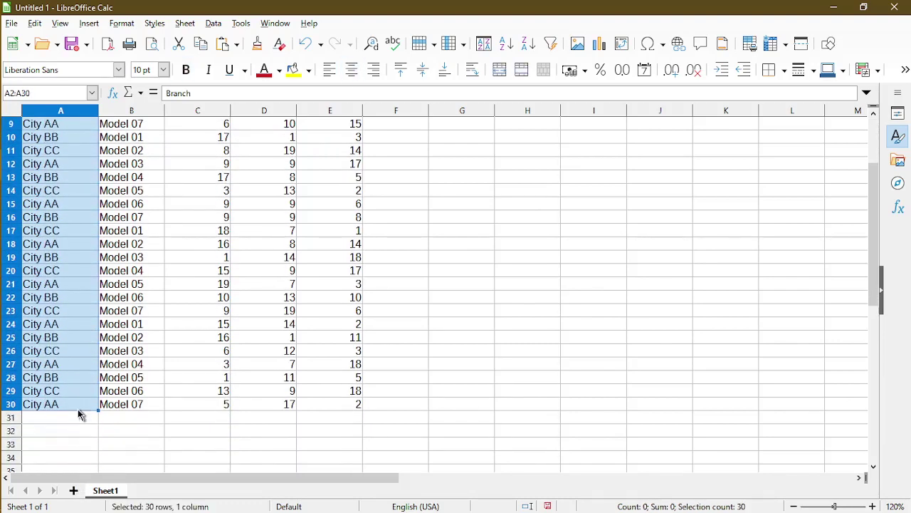
scroll(427, 349, "up", 3)
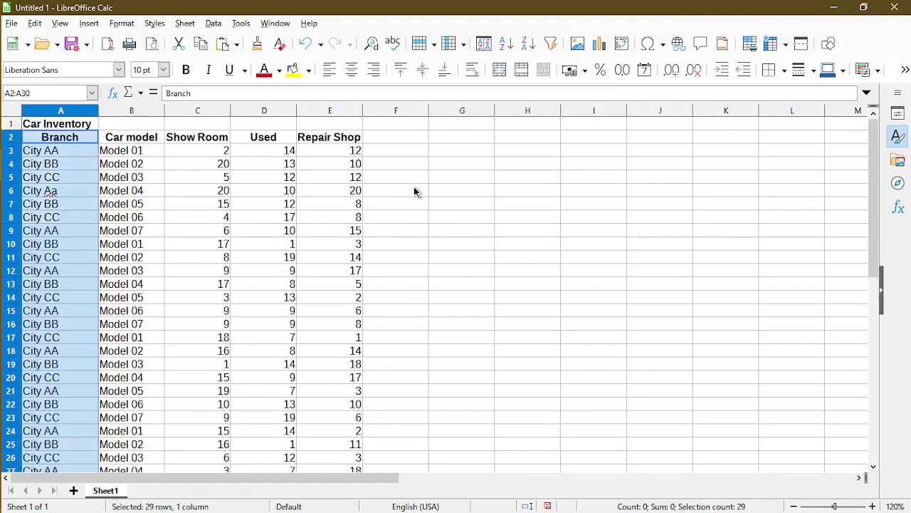
left_click(213, 24)
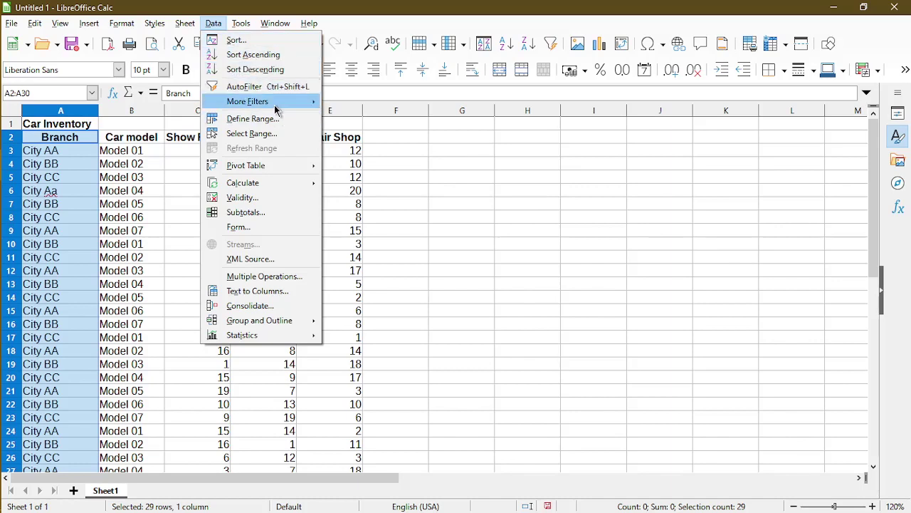
- Open the Standard Filter and set its condition to Column A = Not Empty
mouse_move(277, 106)
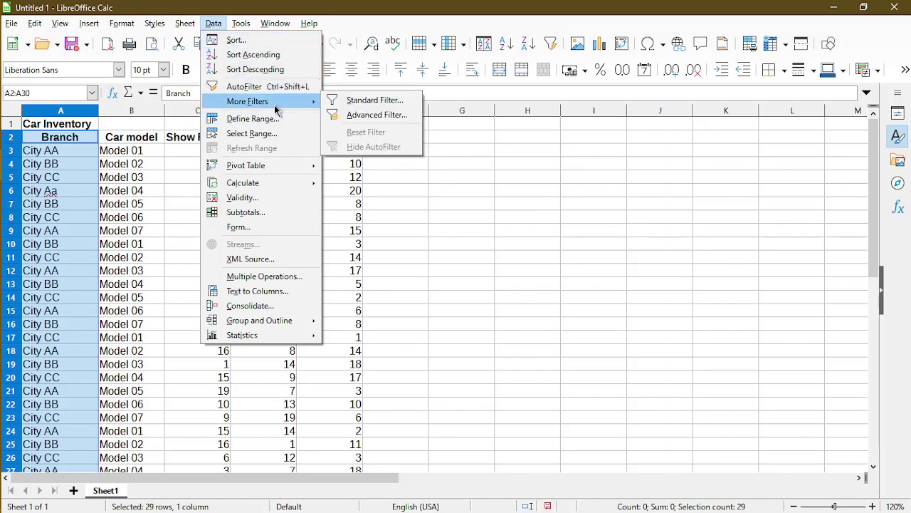
left_click(359, 104)
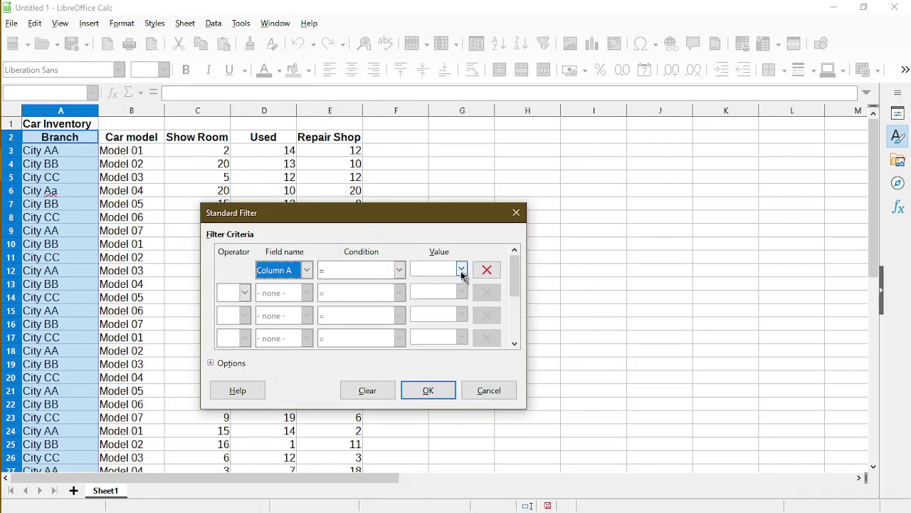
left_click(462, 274)
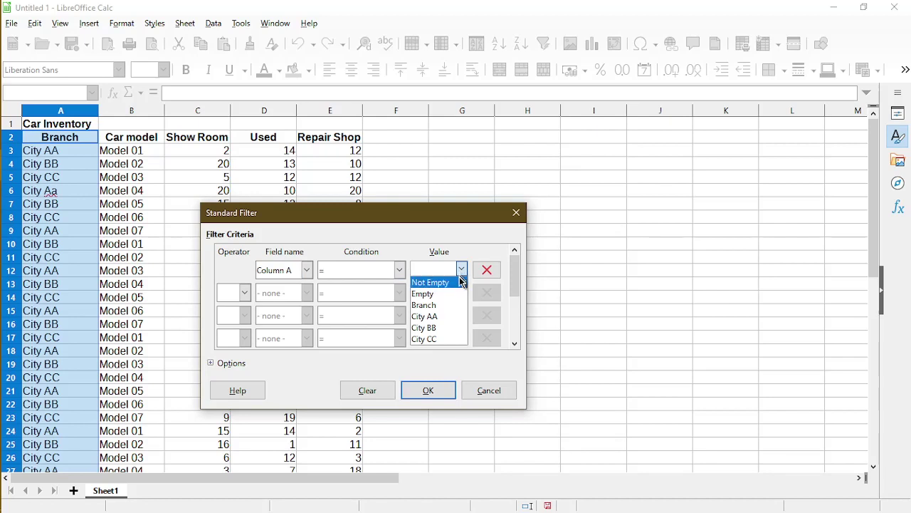
left_click(462, 283)
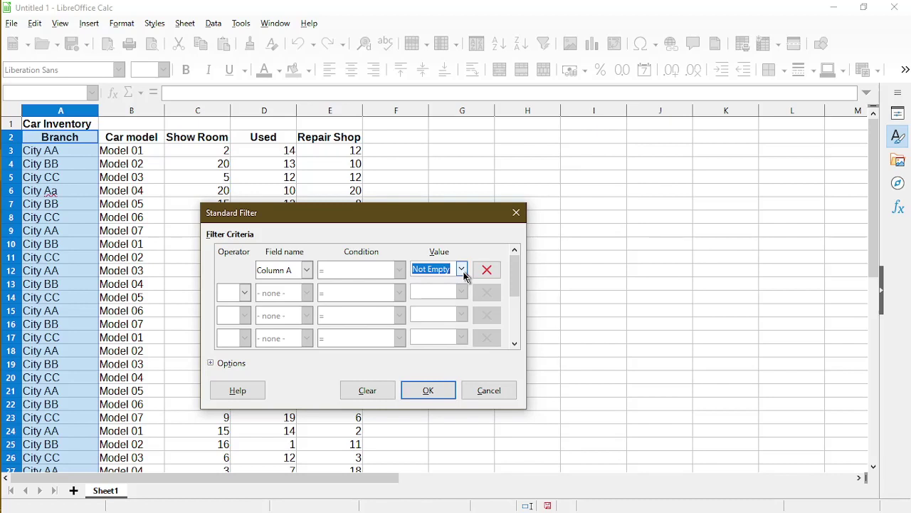
- Enable No duplications, Range contains column labels, and Copy results to in the filter options
left_click(231, 365)
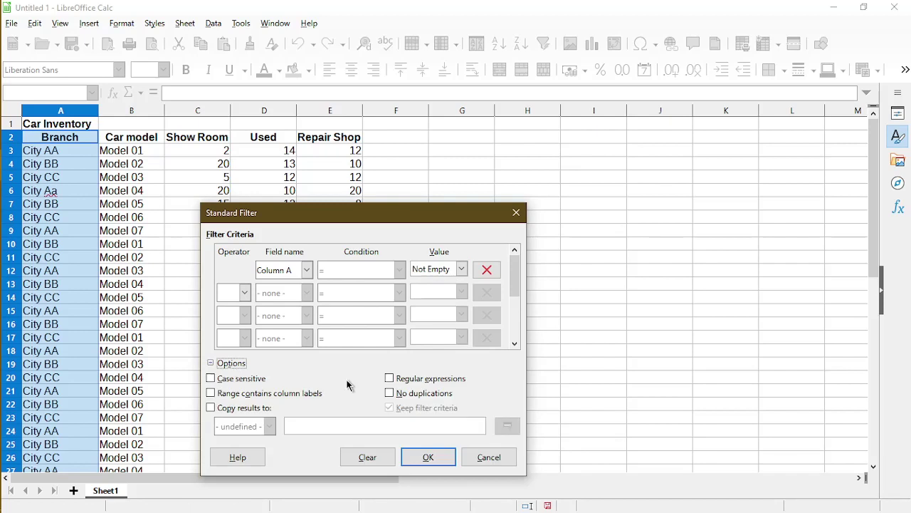
left_click(394, 400)
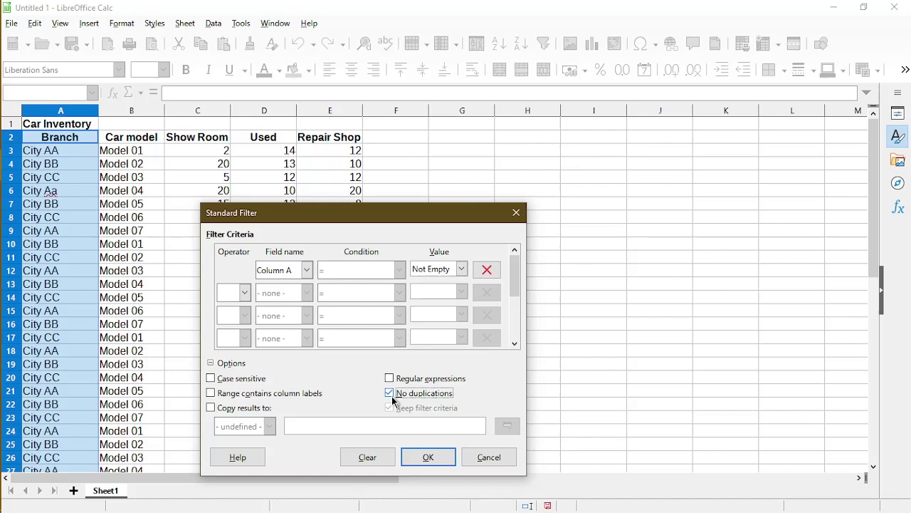
key("Tab")
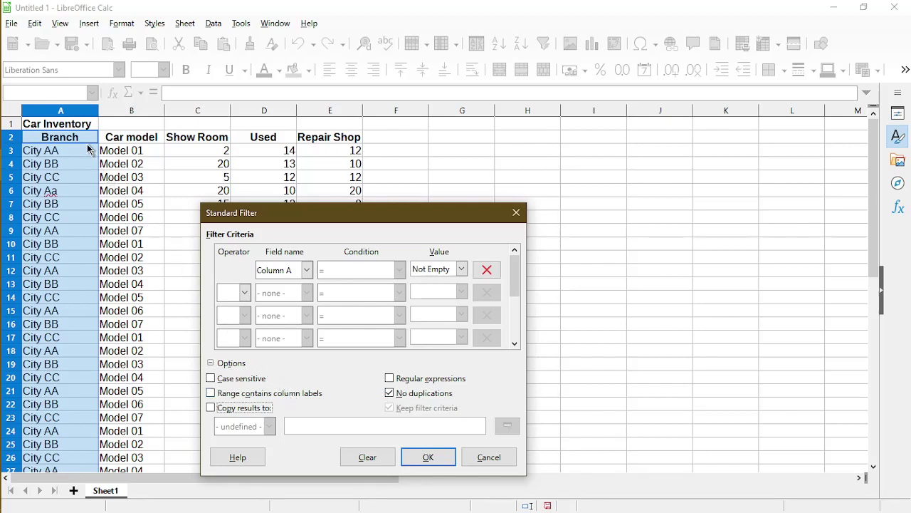
left_click(276, 397)
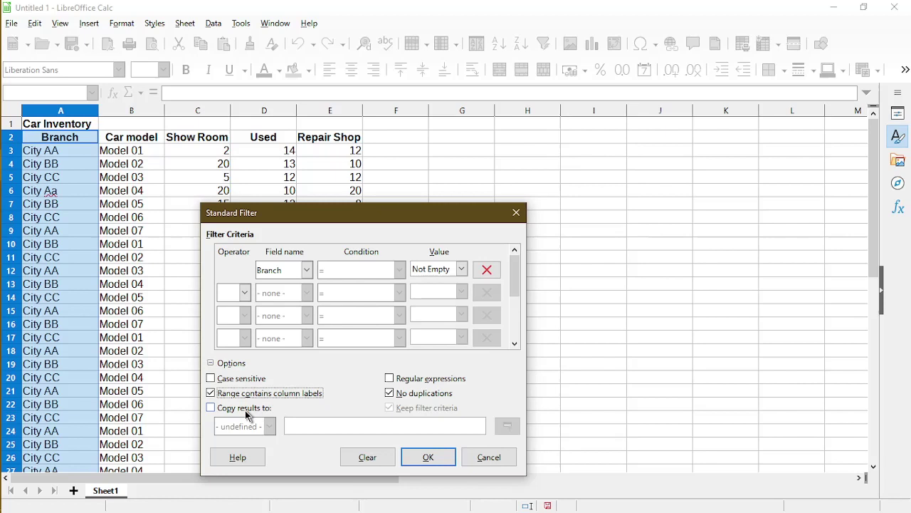
left_click(248, 415)
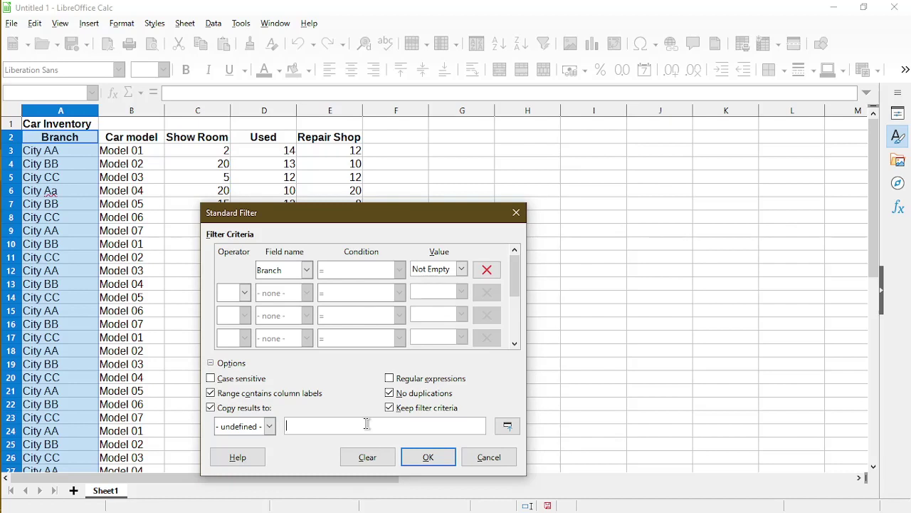
- Set the filter's copy destination to $Sheet1.$G$3 by picking cell G3
left_click(508, 426)
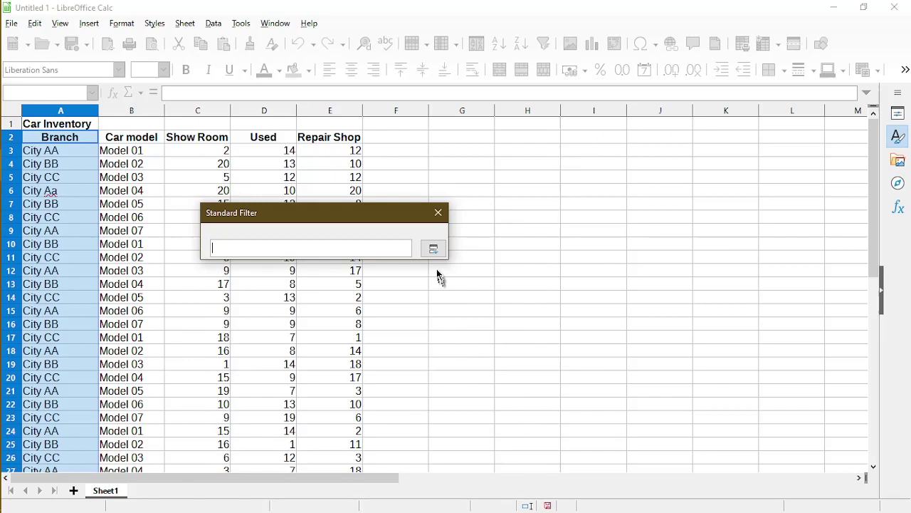
left_click(470, 154)
left_click(434, 249)
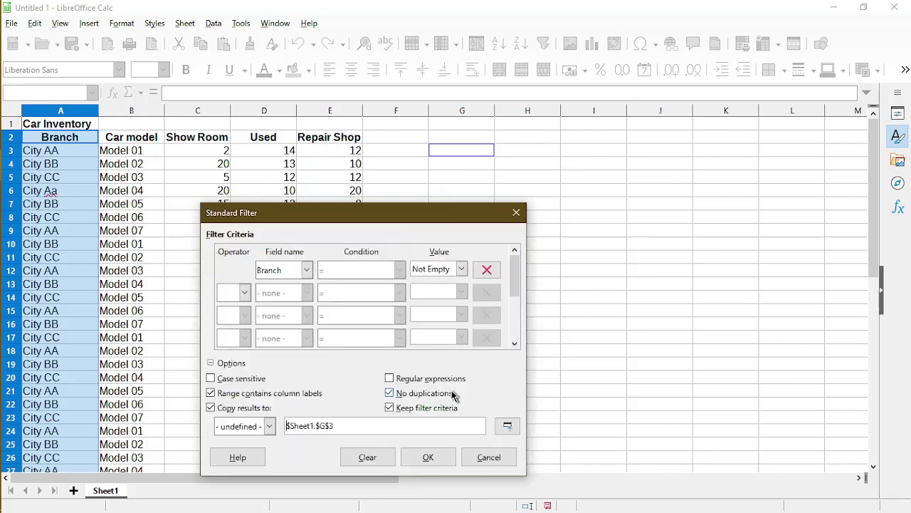
- Apply the filter, producing Branch, City AA, City BB, City CC, City Aa in G3:G7
left_click(427, 457)
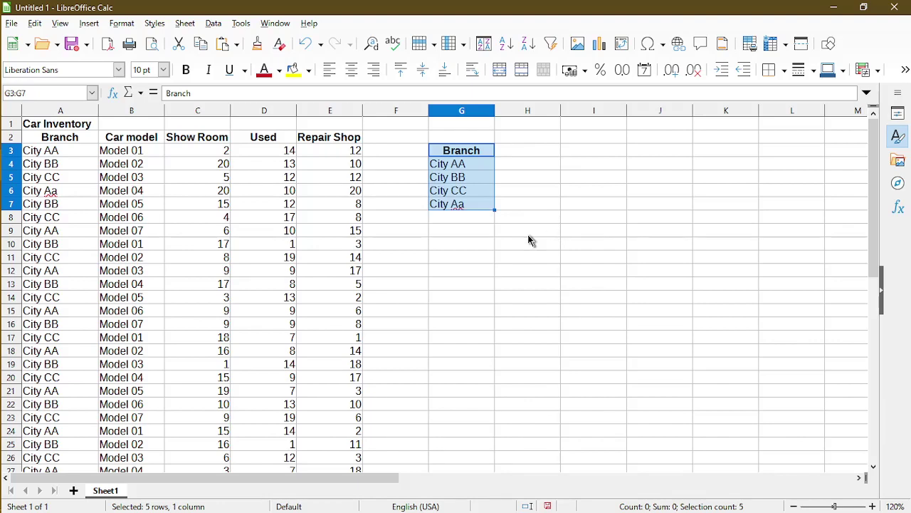
- Delete column G to clear the copied branch list, then select G3
left_click(466, 118)
right_click(463, 128)
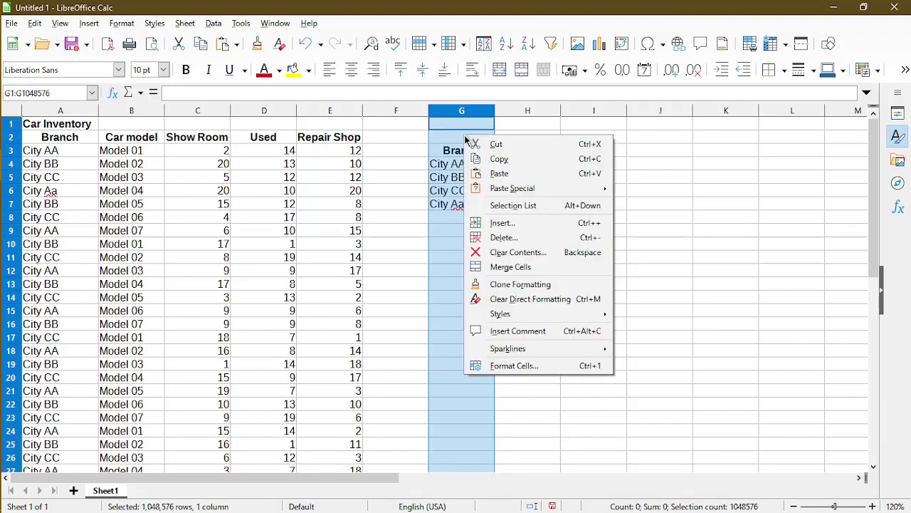
left_click(506, 237)
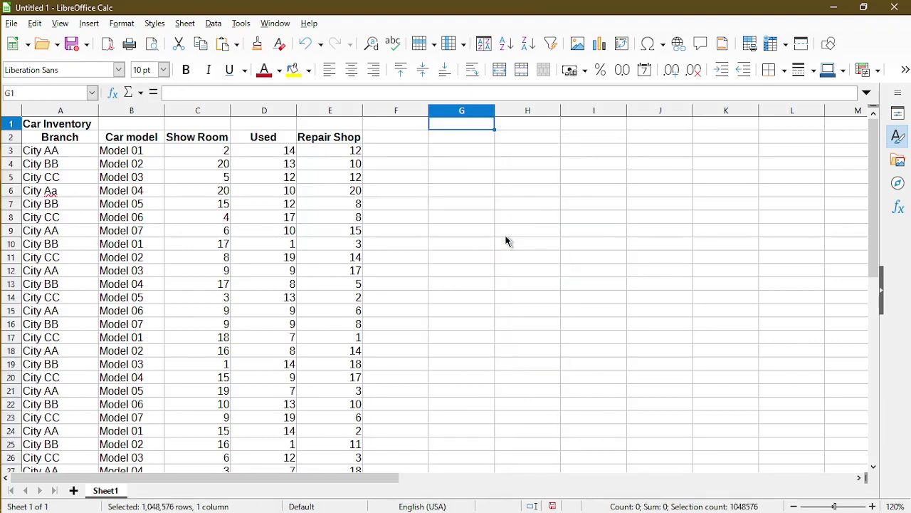
left_click(443, 152)
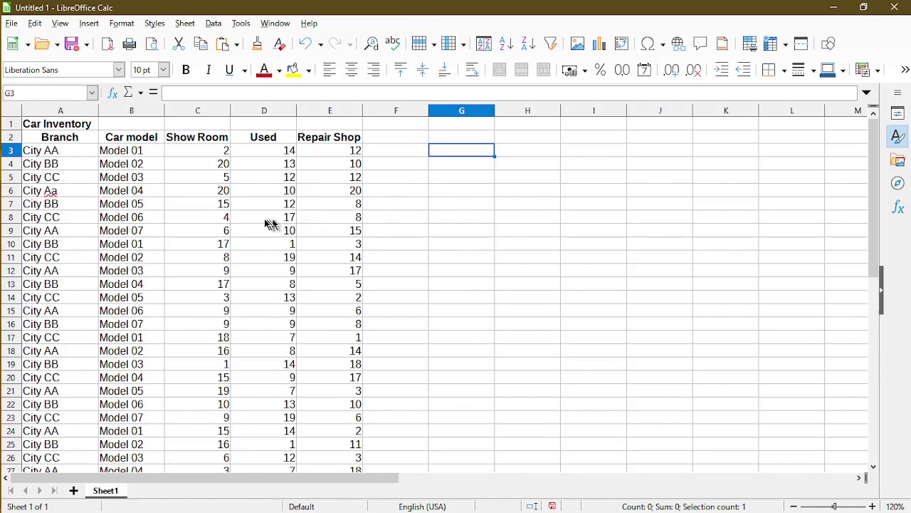
- Change B9 to Model 01 and C9 to 2
left_click(77, 235)
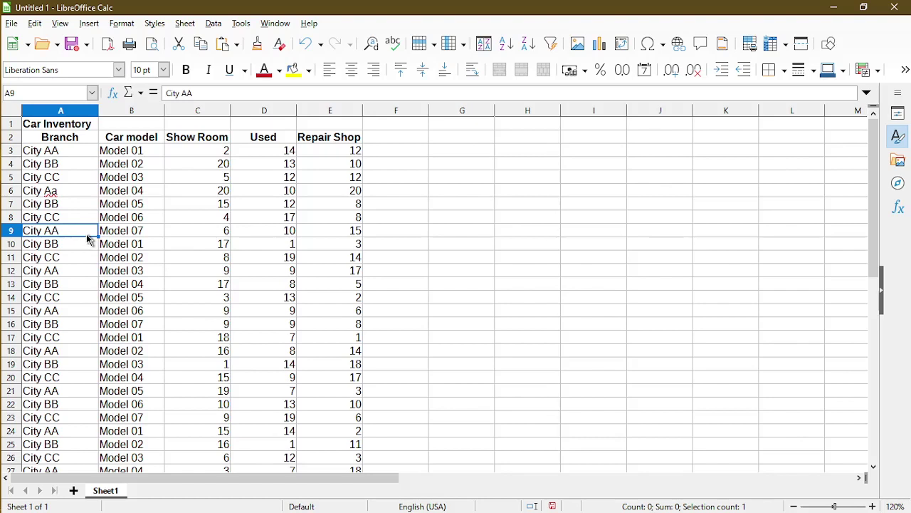
key("Tab")
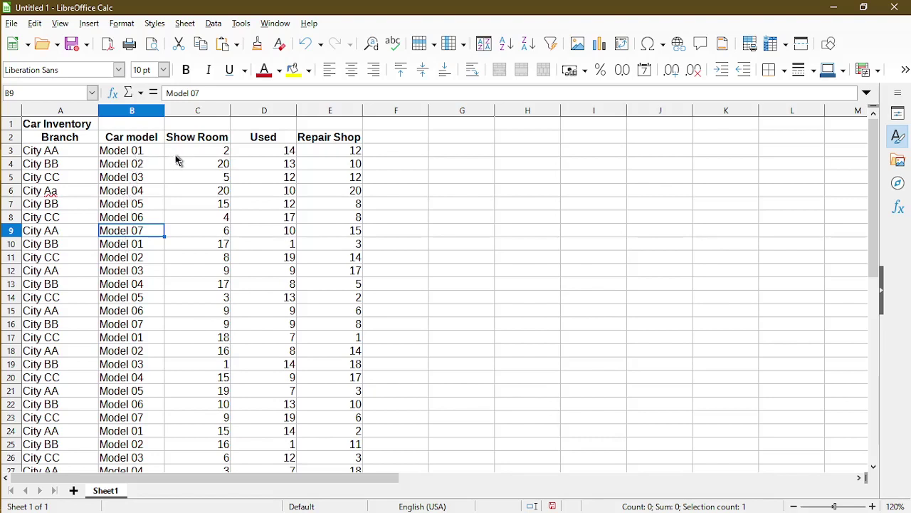
left_click(215, 94)
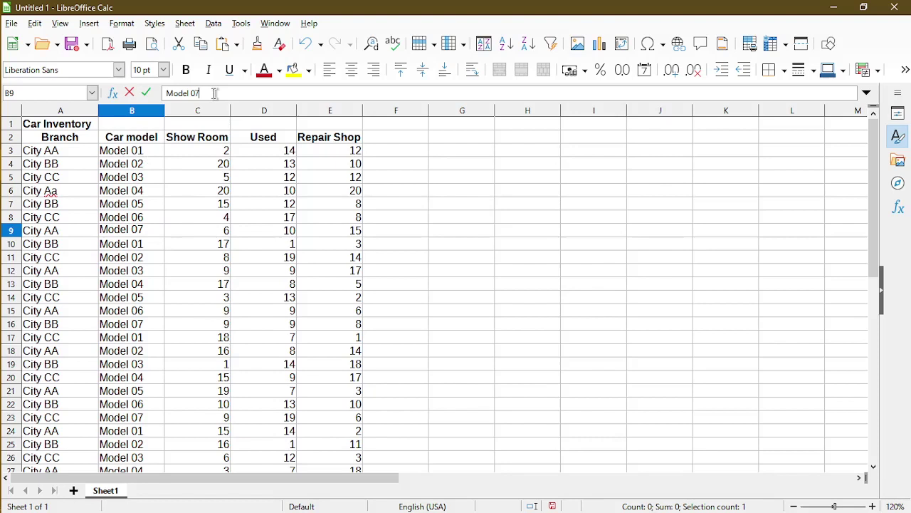
key("BackSpace")
type("1")
key("Tab")
left_click(220, 95)
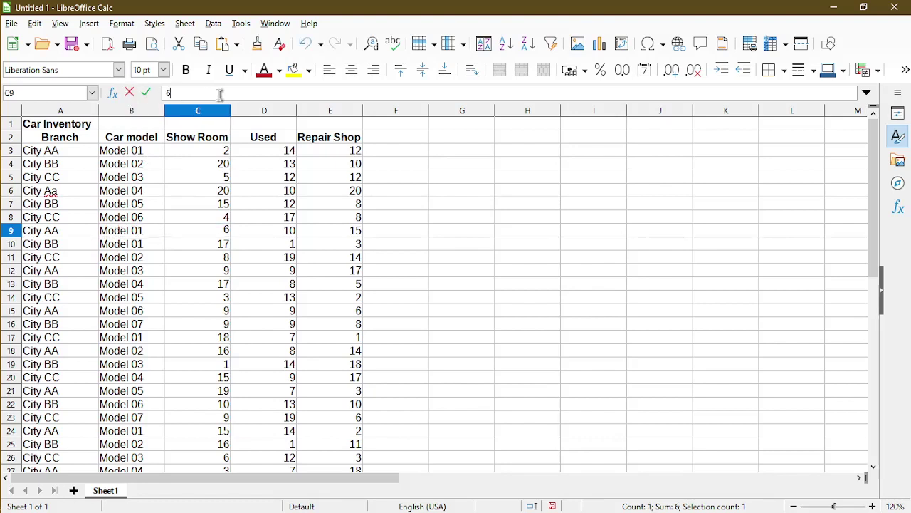
key("BackSpace")
type("2")
key("Tab")
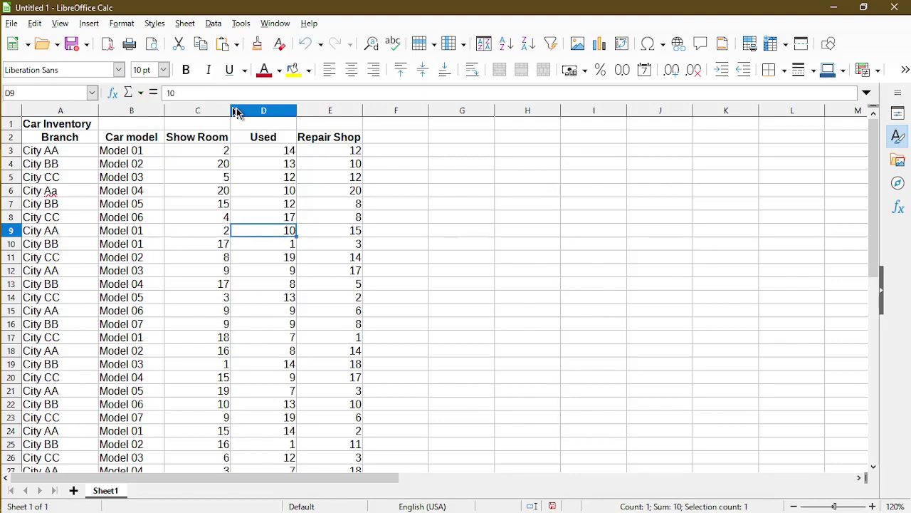
- Change D9 to 14 and E9 to 12, completing the copy of row 3
left_click(243, 95)
key("BackSpace")
type("4")
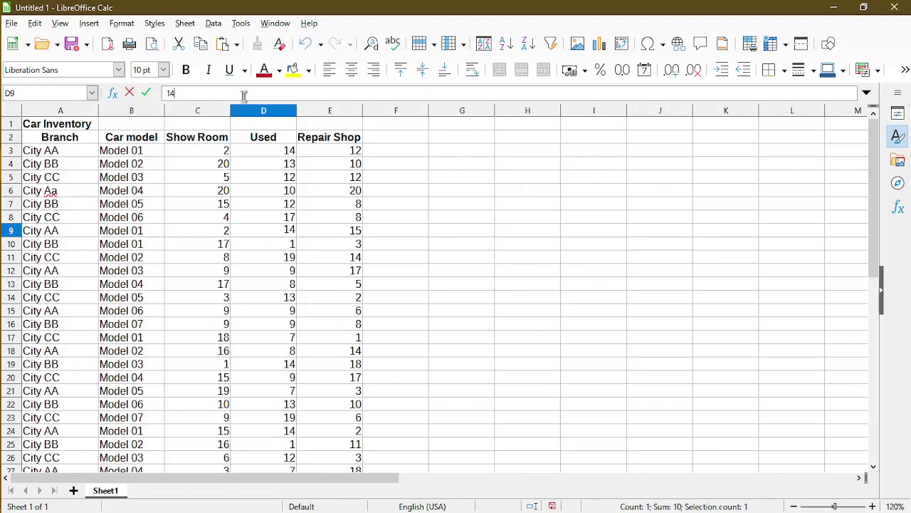
key("Tab")
left_click(243, 95)
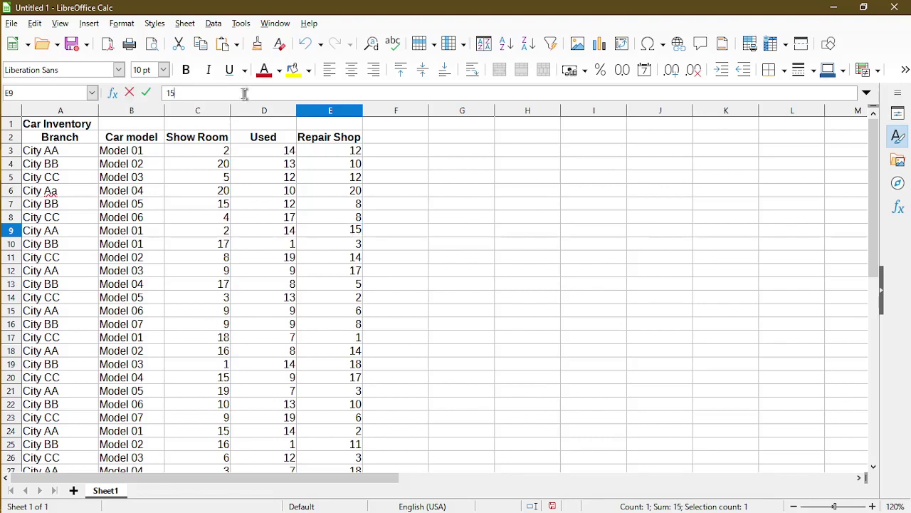
key("BackSpace")
type("2")
key("Return")
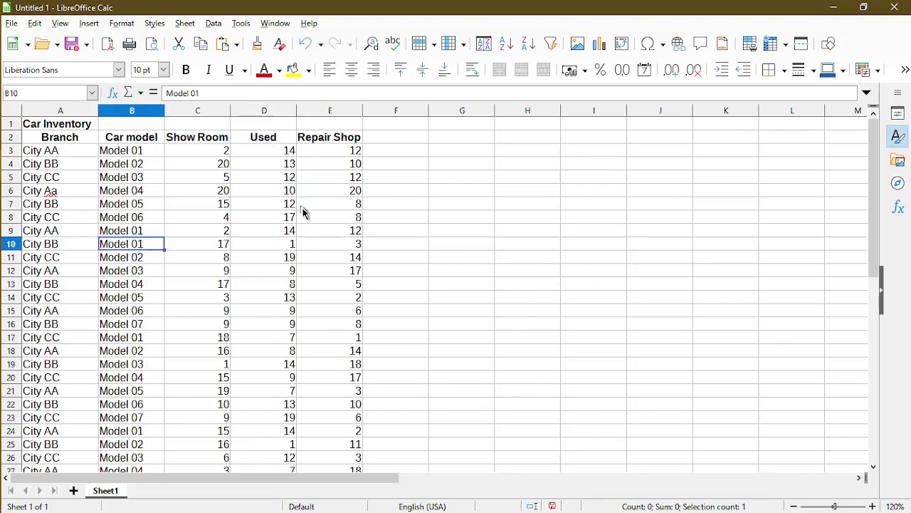
left_click(327, 236)
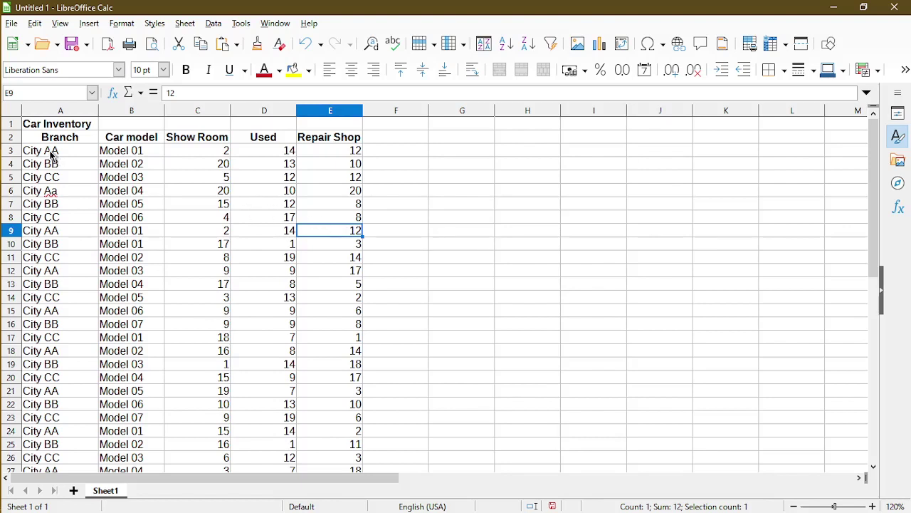
left_click_drag(51, 155, 338, 361)
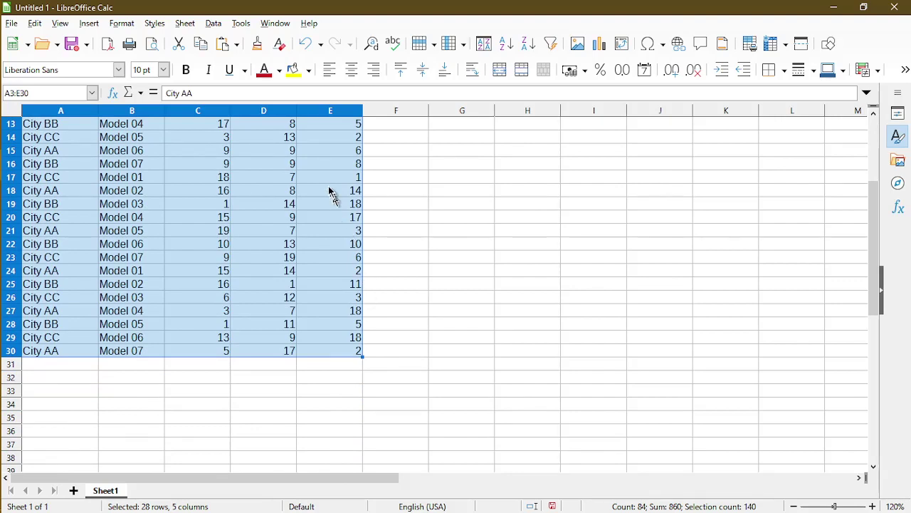
scroll(376, 205, "up", 2)
scroll(376, 205, "up", 4)
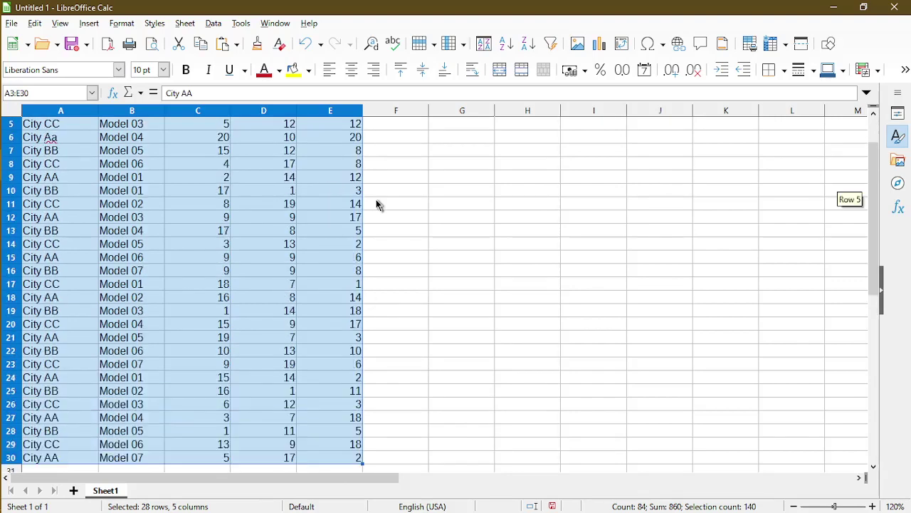
- Open the Standard Filter with the condition Column A = Not Empty
left_click(214, 26)
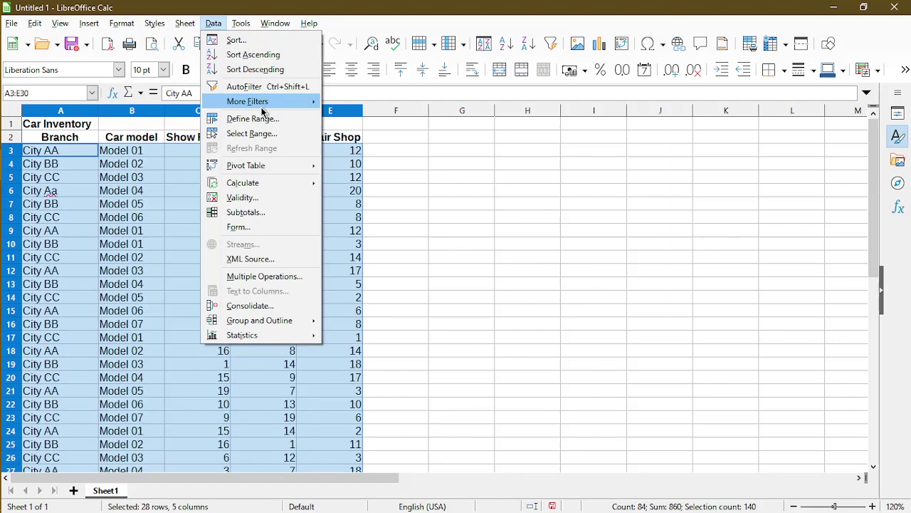
mouse_move(262, 107)
left_click(349, 100)
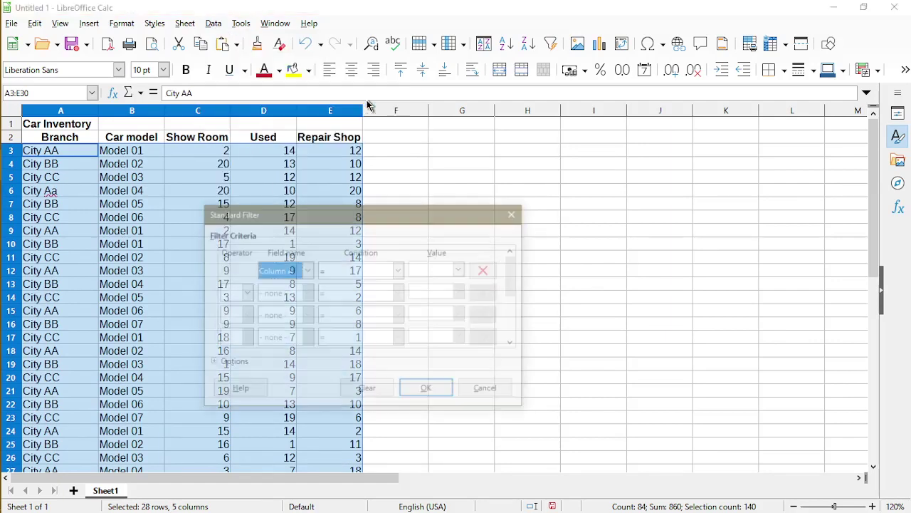
left_click(461, 269)
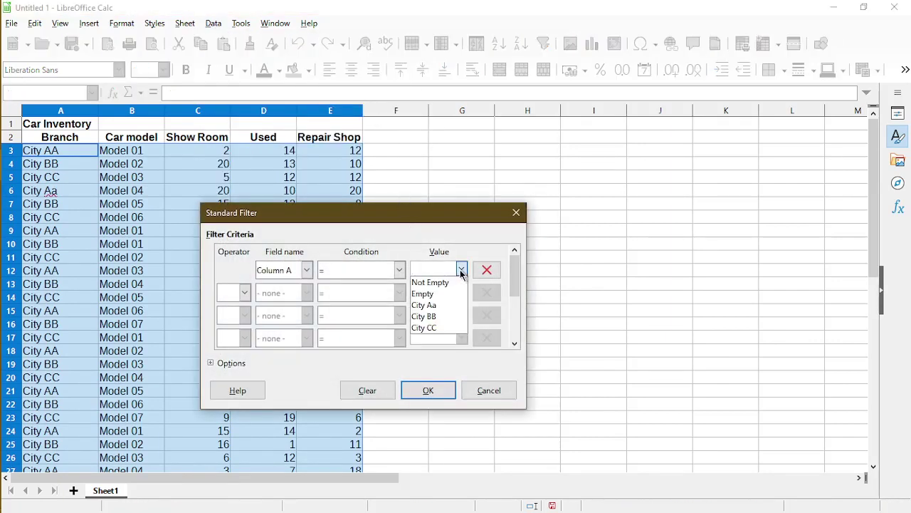
left_click(459, 283)
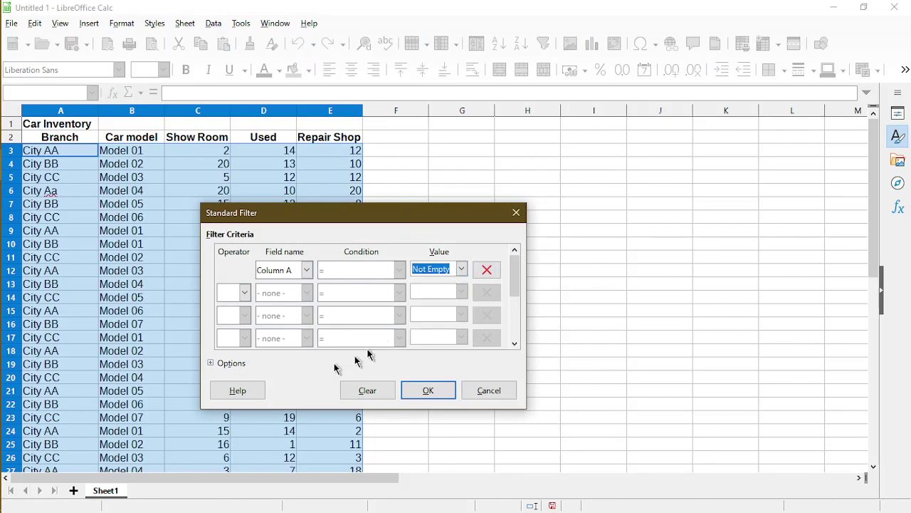
- Enable No duplications, copy results to $Sheet1.$G$3, and apply the filter
left_click(232, 366)
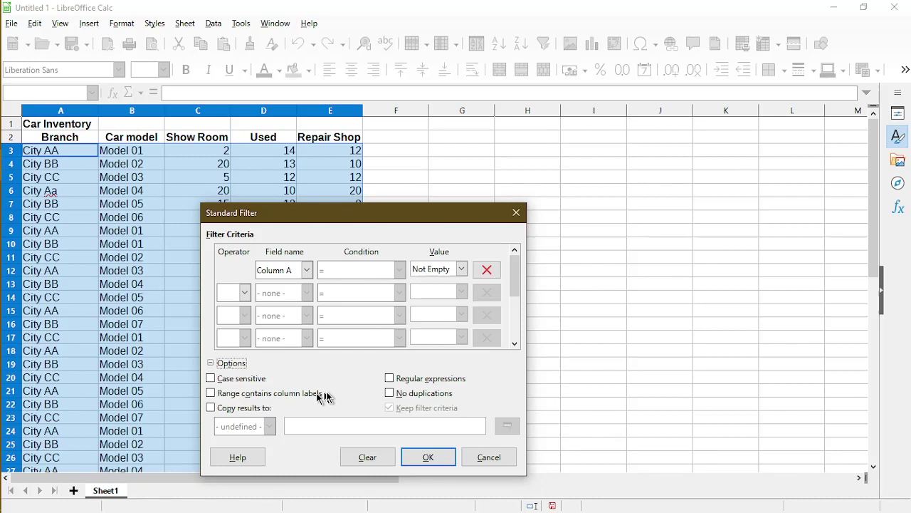
left_click(396, 396)
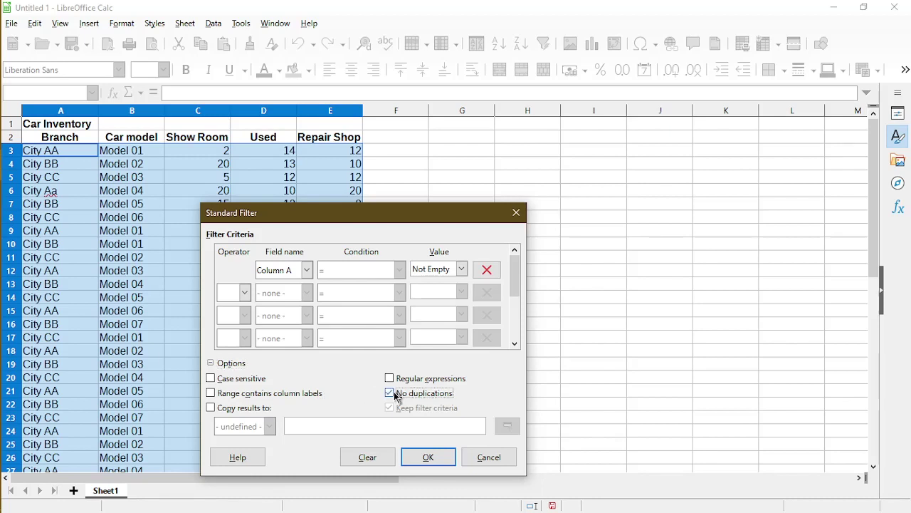
left_click(259, 413)
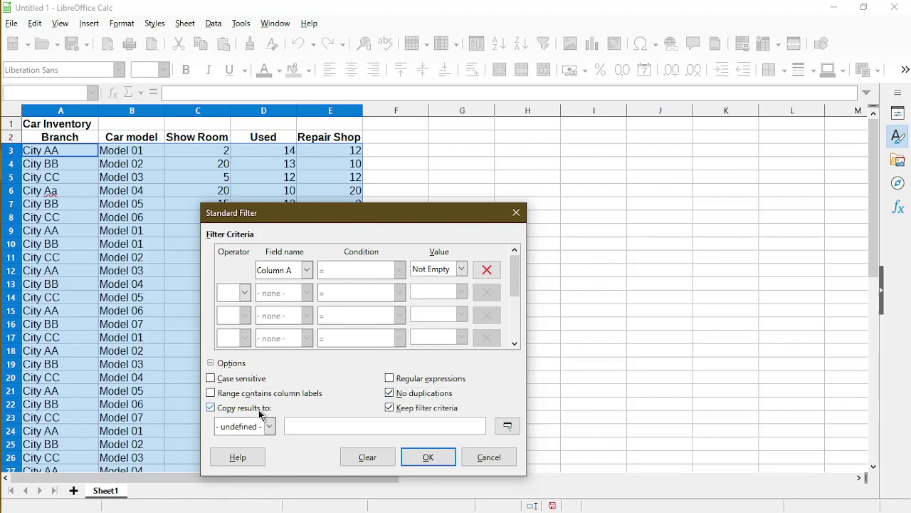
left_click(504, 429)
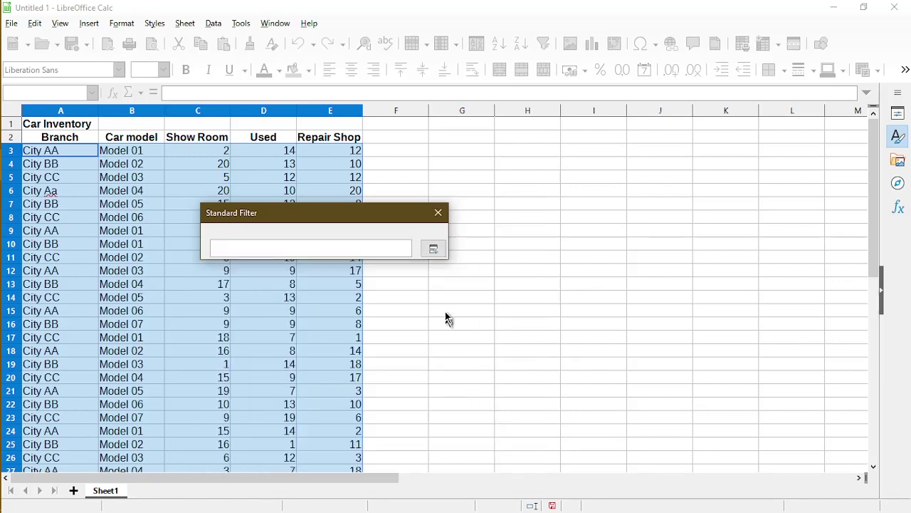
left_click(466, 151)
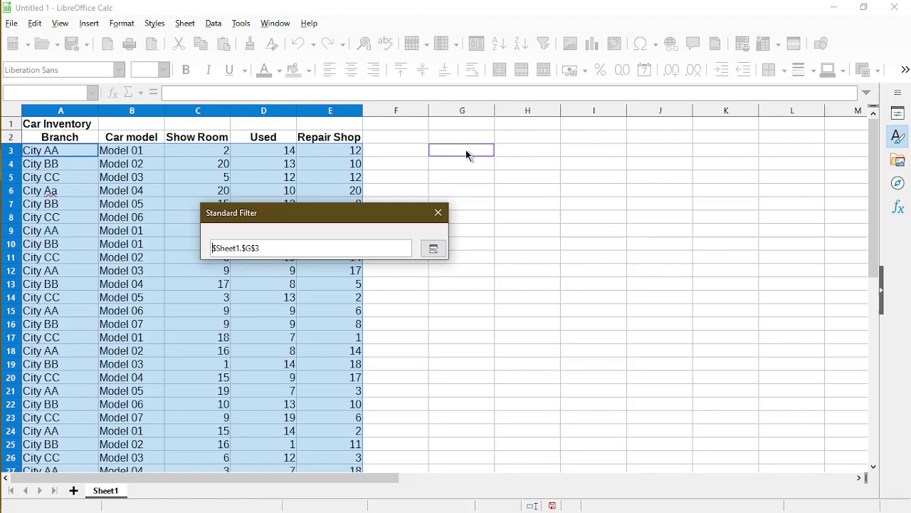
left_click(443, 253)
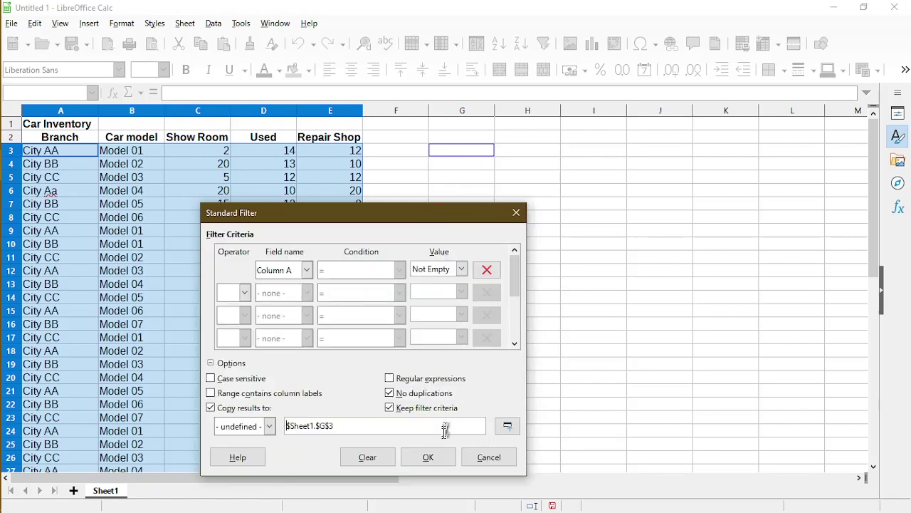
left_click(431, 461)
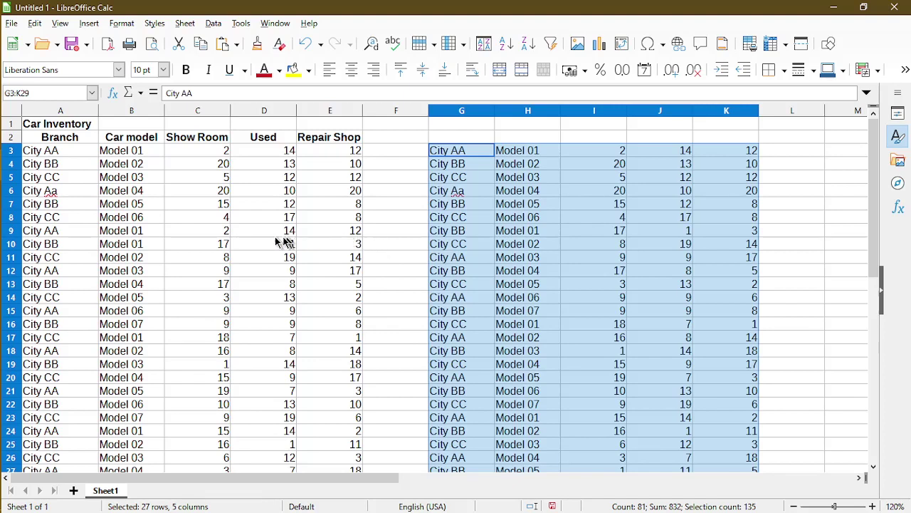
- Select duplicate row A9:E9, then compare it against the copy's G8 and G9:K9
left_click_drag(87, 235, 323, 237)
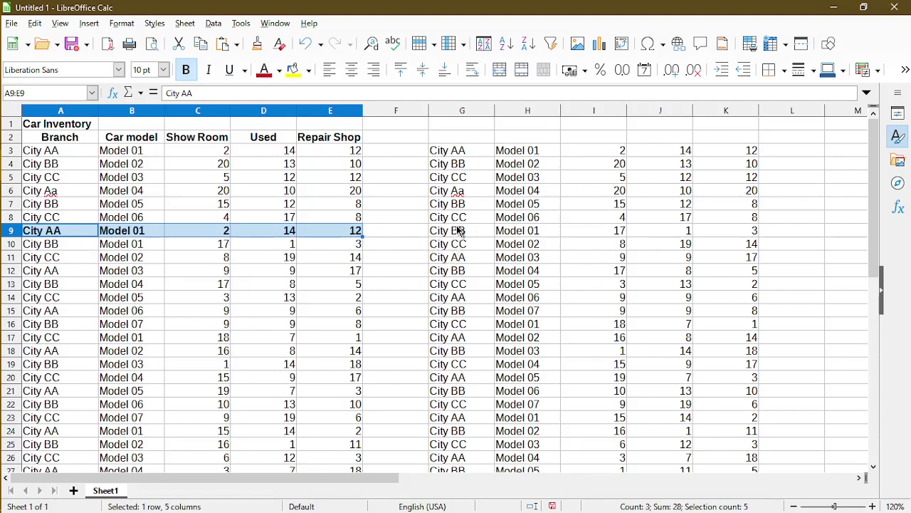
scroll(446, 295, "down", 2)
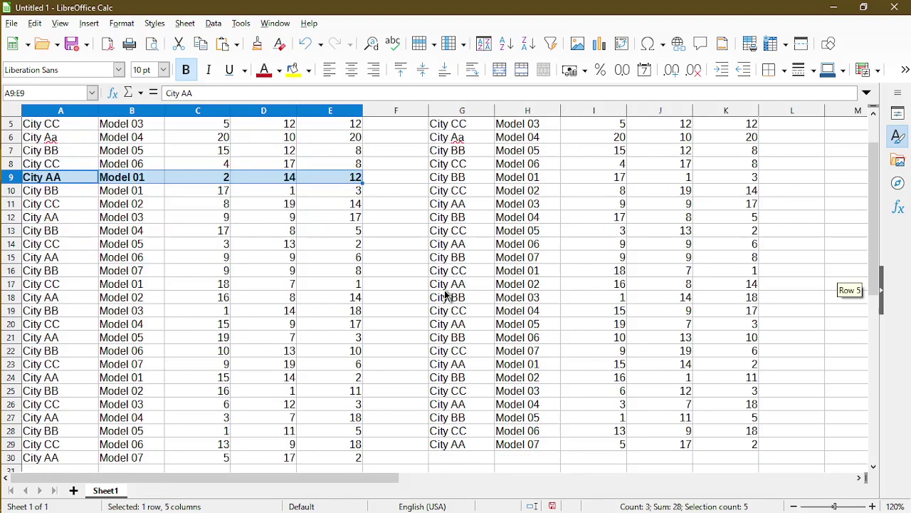
scroll(446, 295, "up", 2)
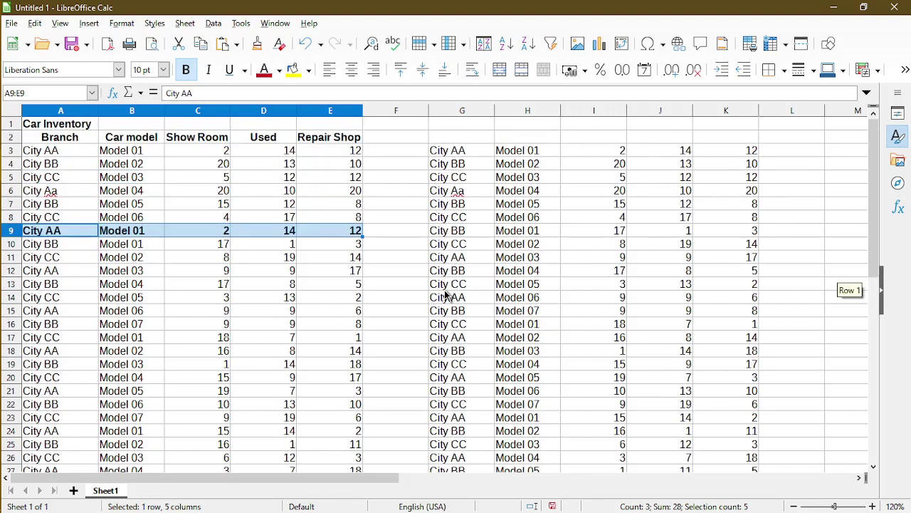
left_click(431, 218)
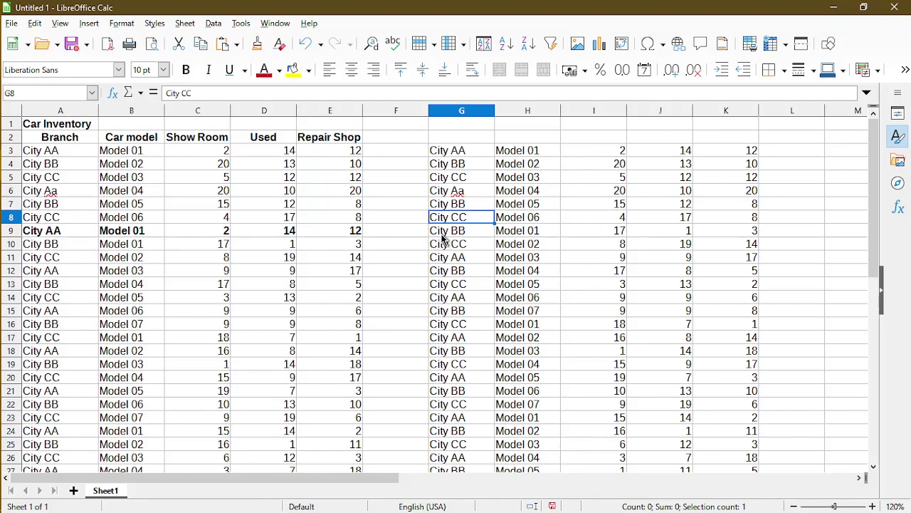
left_click(442, 234)
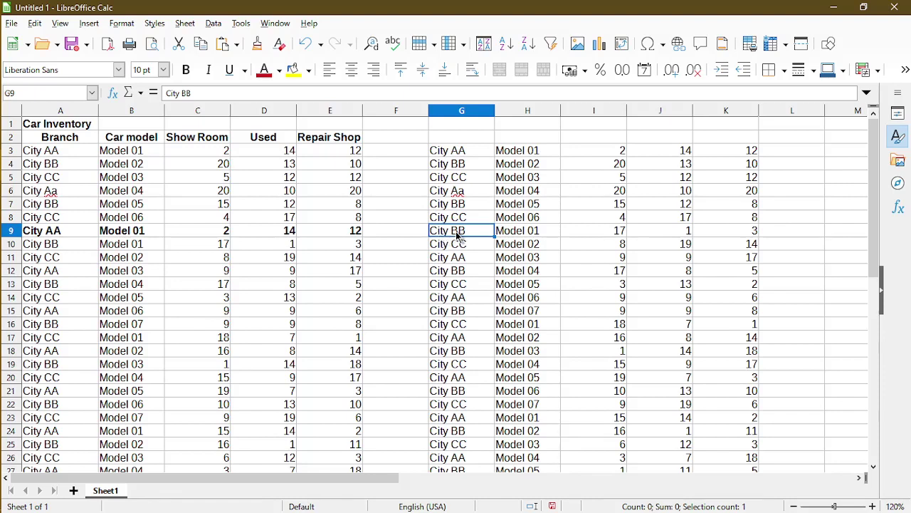
left_click(741, 236, "shift")
- Insert blank cells at G9:K9, shifting the filtered copy down so City BB Model 01 moves to row 10
right_click(740, 236)
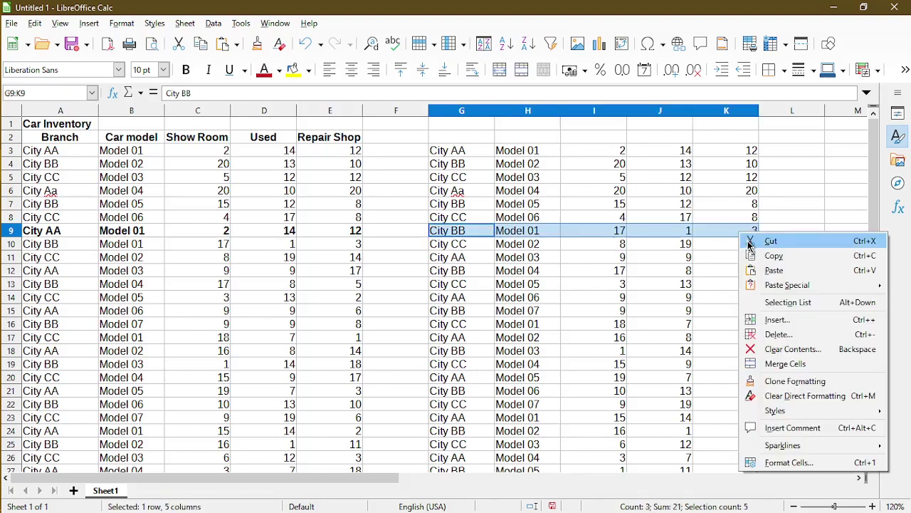
left_click(769, 320)
left_click(447, 305)
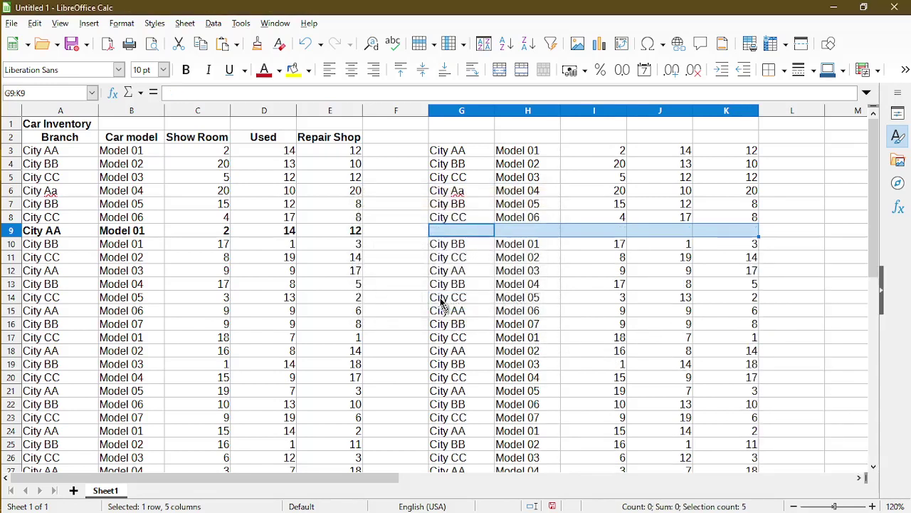
left_click(419, 232)
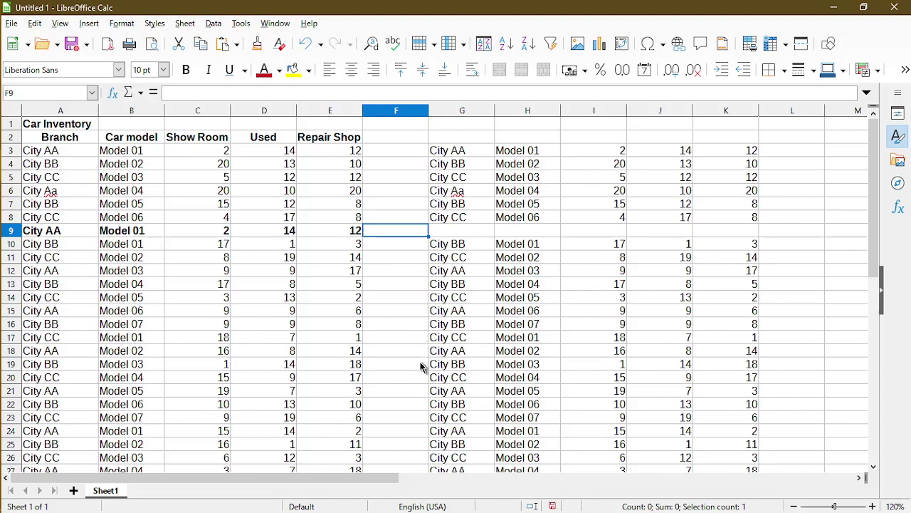
scroll(425, 400, "down", 1)
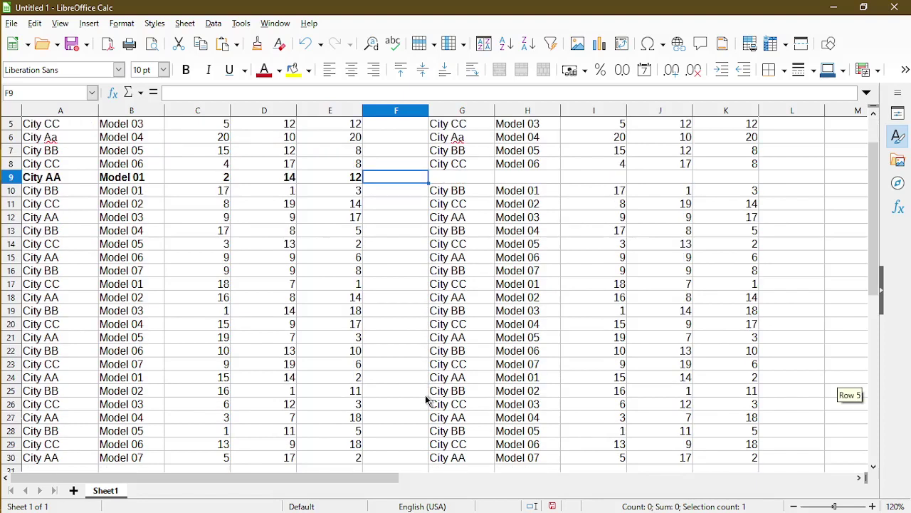
scroll(416, 462, "down", 1)
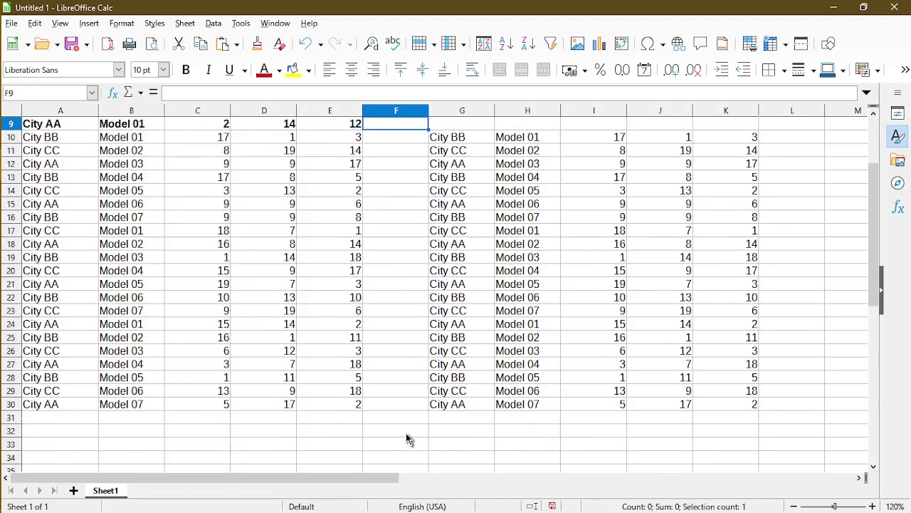
scroll(410, 405, "up", 1)
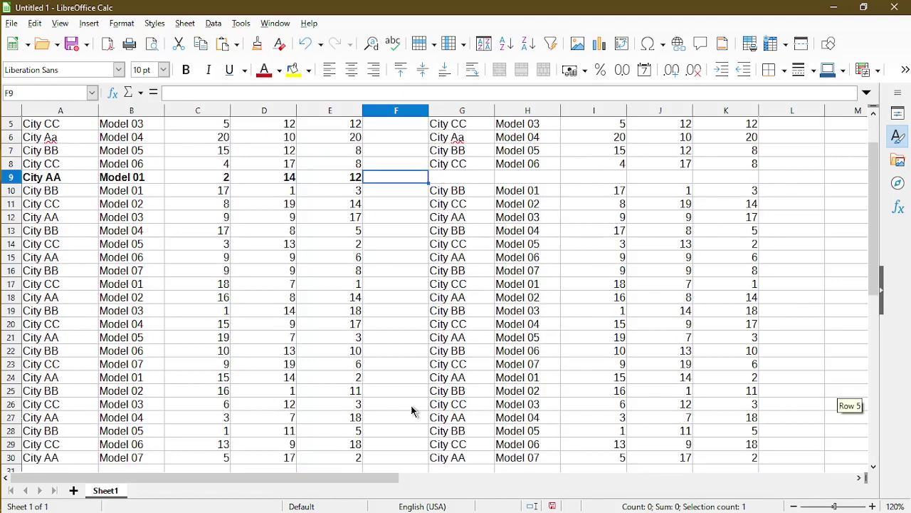
scroll(413, 407, "up", 1)
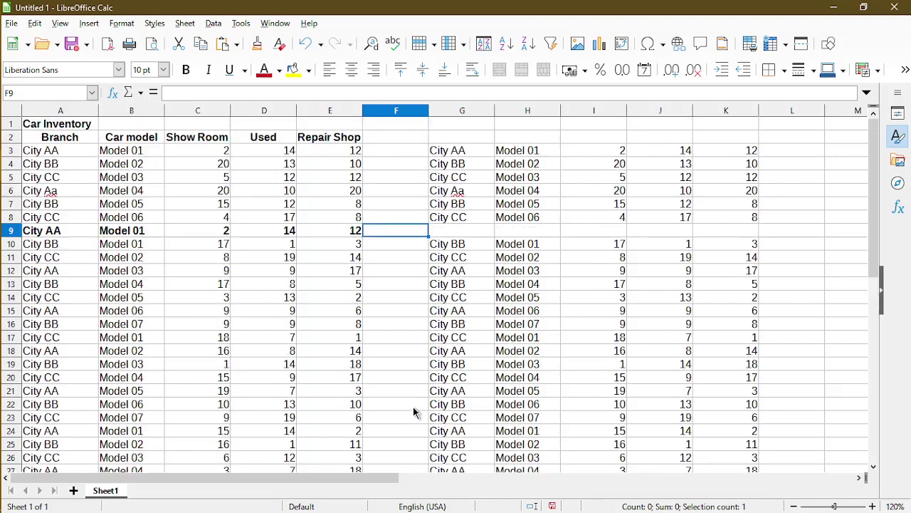
- Paste the copied Car Inventory title and column headings at G1
left_click(415, 249)
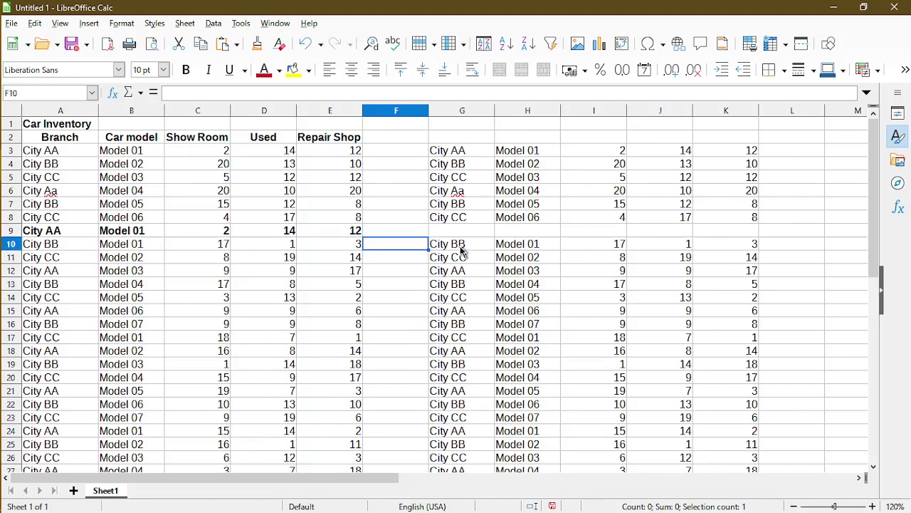
left_click(447, 129)
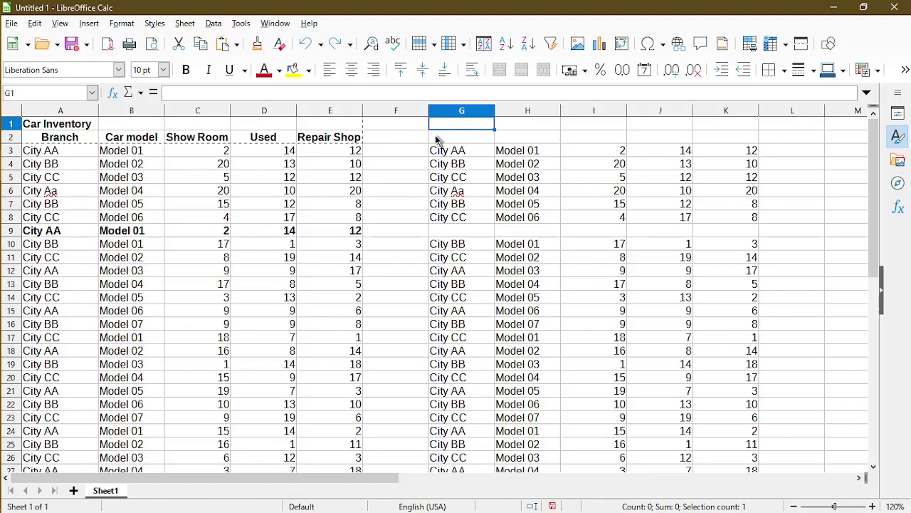
type("Car Inventory Branch\tCar model\tShow Room\tUsed\tRepair Shop")
- Delete the empty G9:K9 cells, shifting the copy's rows back up
left_click(437, 233)
left_click(712, 230, "shift")
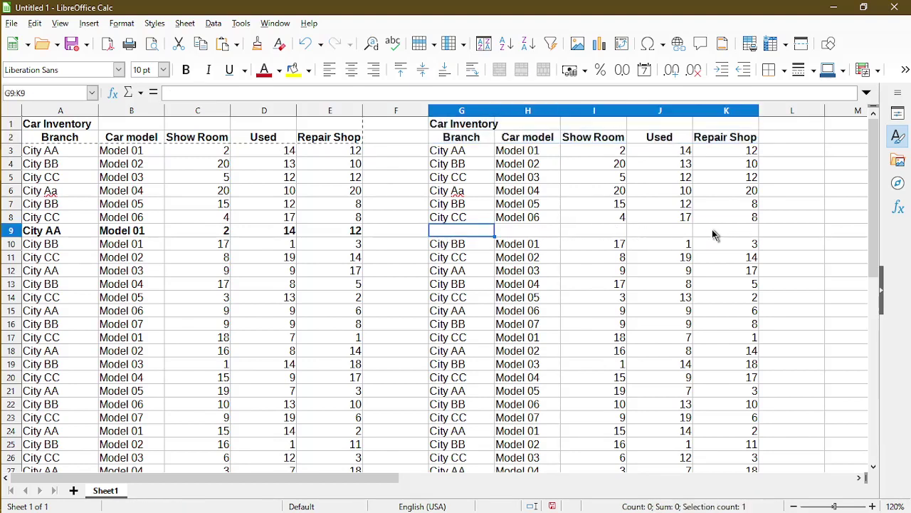
right_click(712, 229)
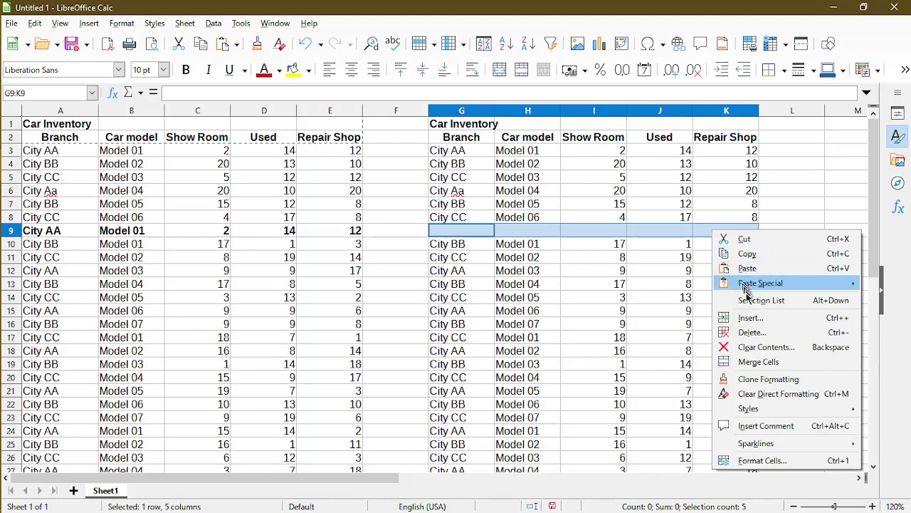
left_click(750, 332)
left_click(452, 304)
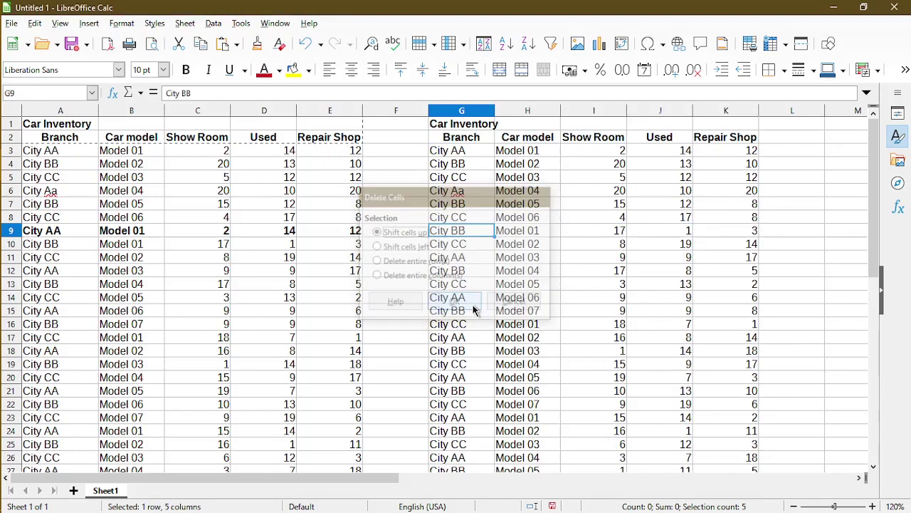
left_click(421, 446)
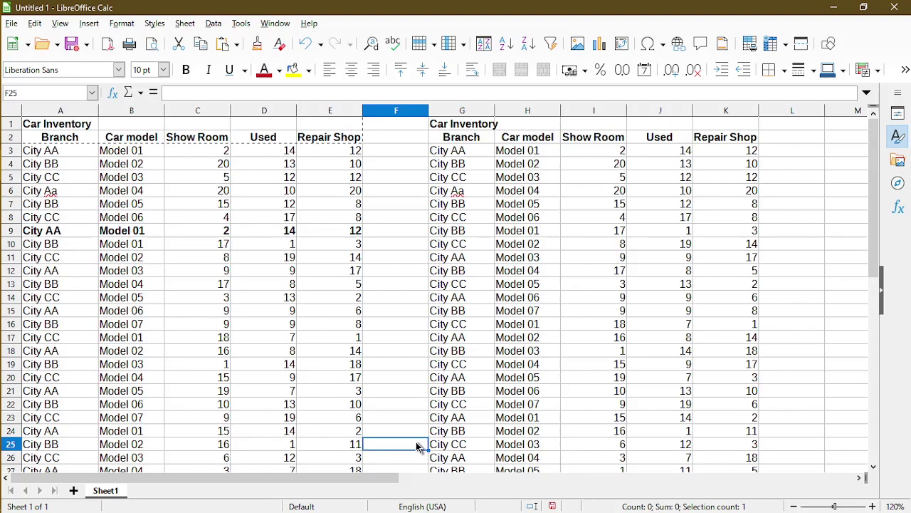